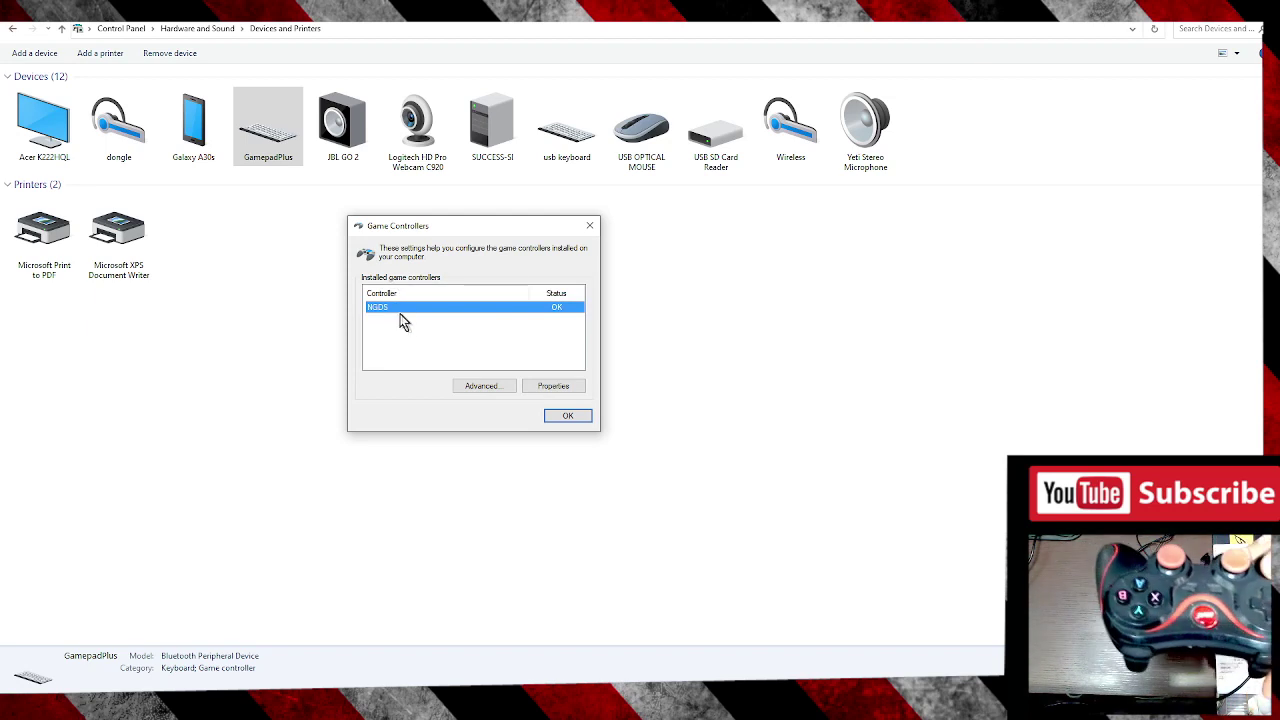
# Step: View the test page in the NGDS game controller's properties, then close the properties and the Game Controllers dialog
pyautogui.click(558, 388)
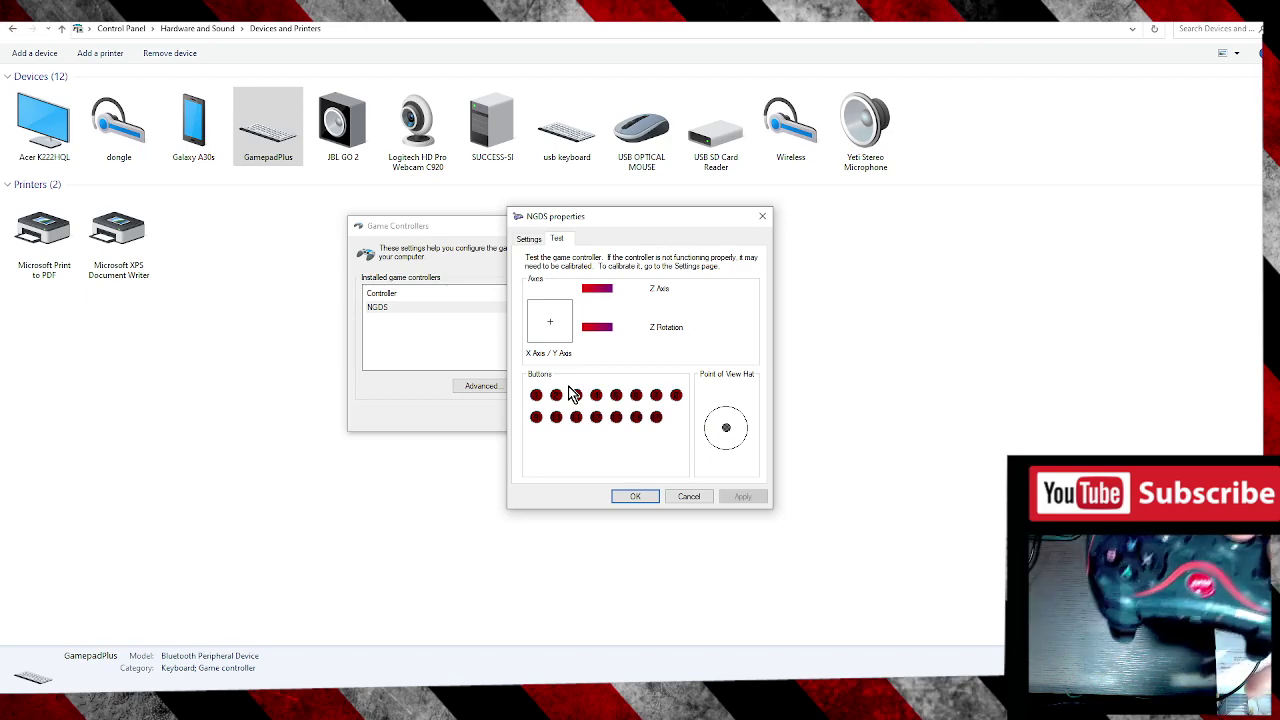
pyautogui.moveTo(606, 220); pyautogui.dragTo(521, 180)
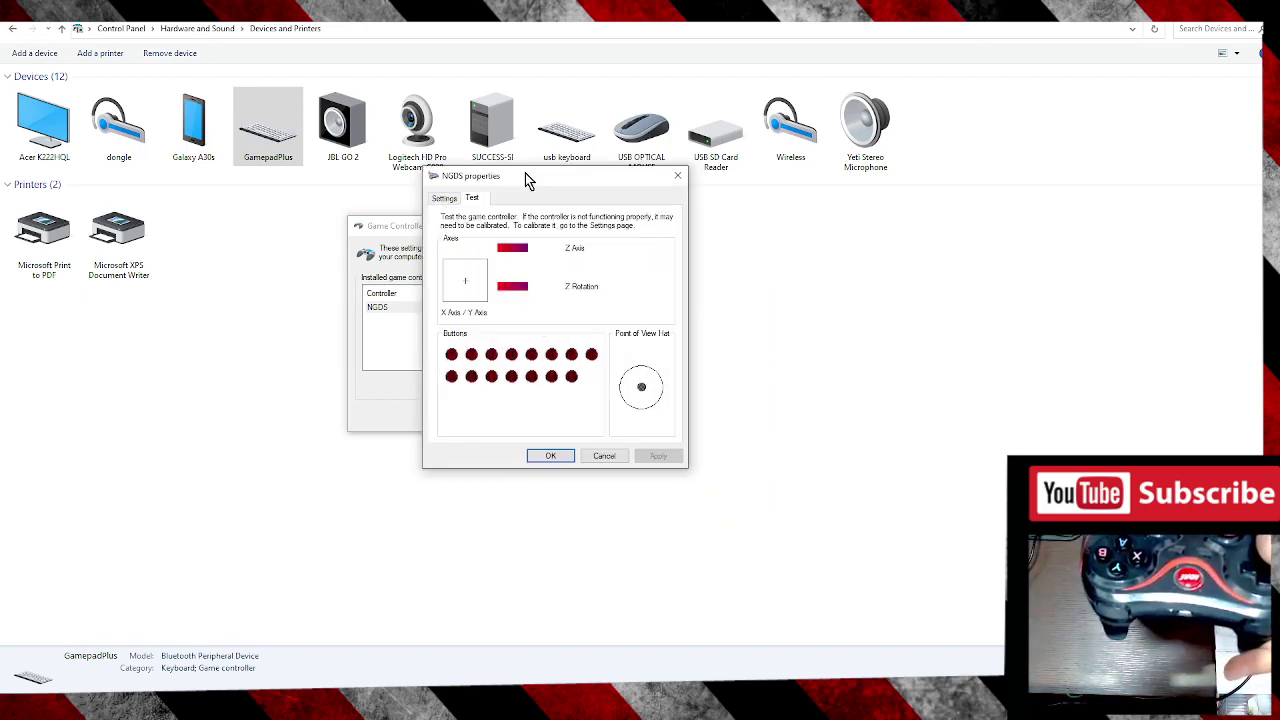
pyautogui.click(557, 457)
pyautogui.click(566, 417)
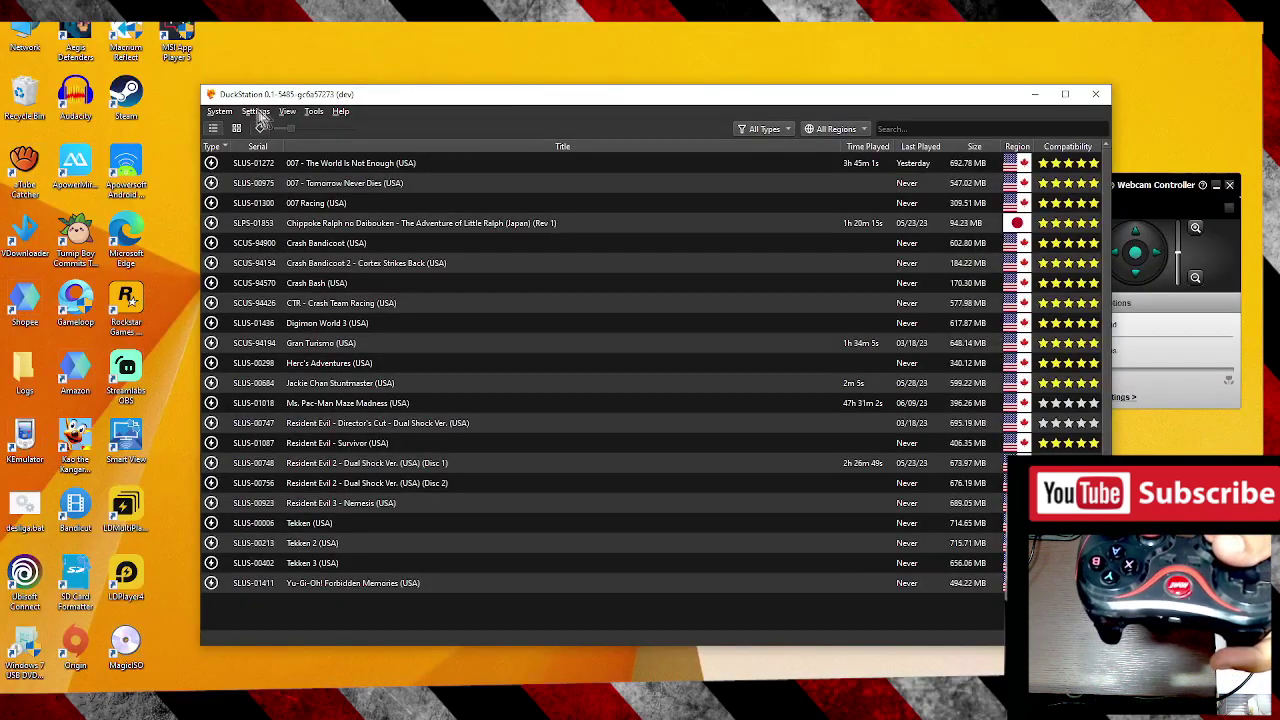
# Step: Switch to DuckStation and open the Controller Port 1 bindings in the controller settings
pyautogui.click(257, 113)
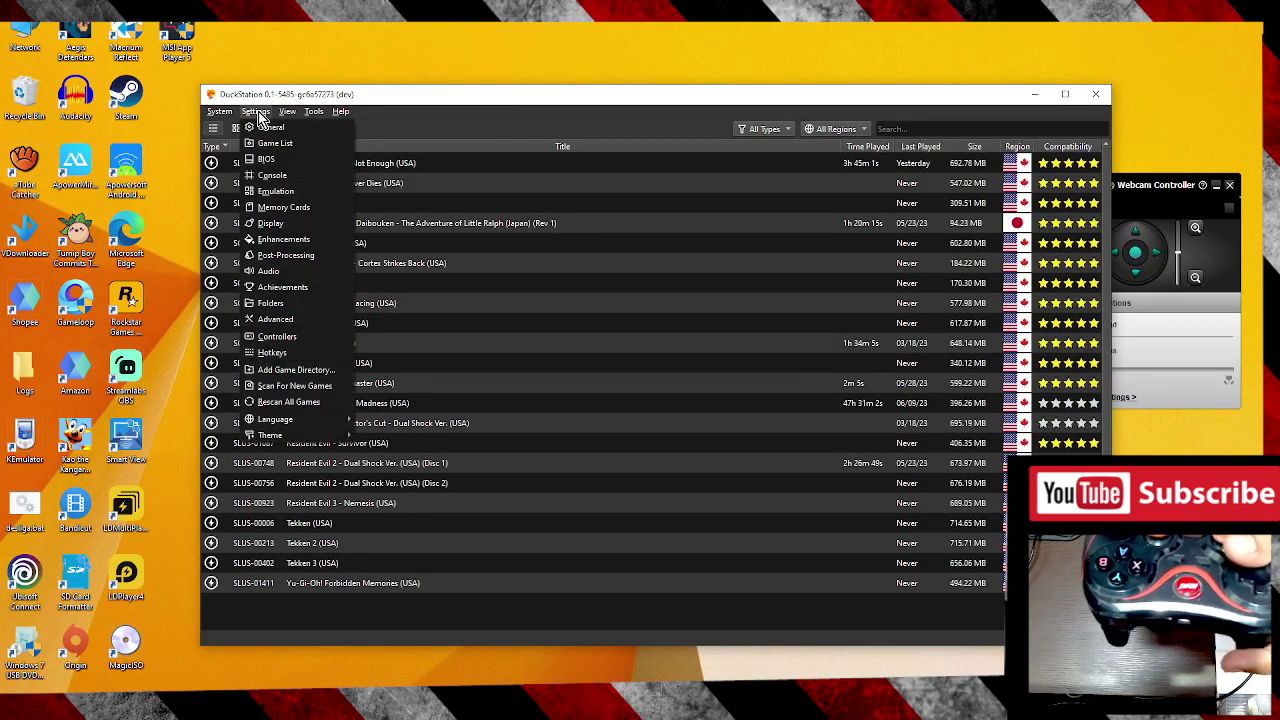
pyautogui.click(317, 340)
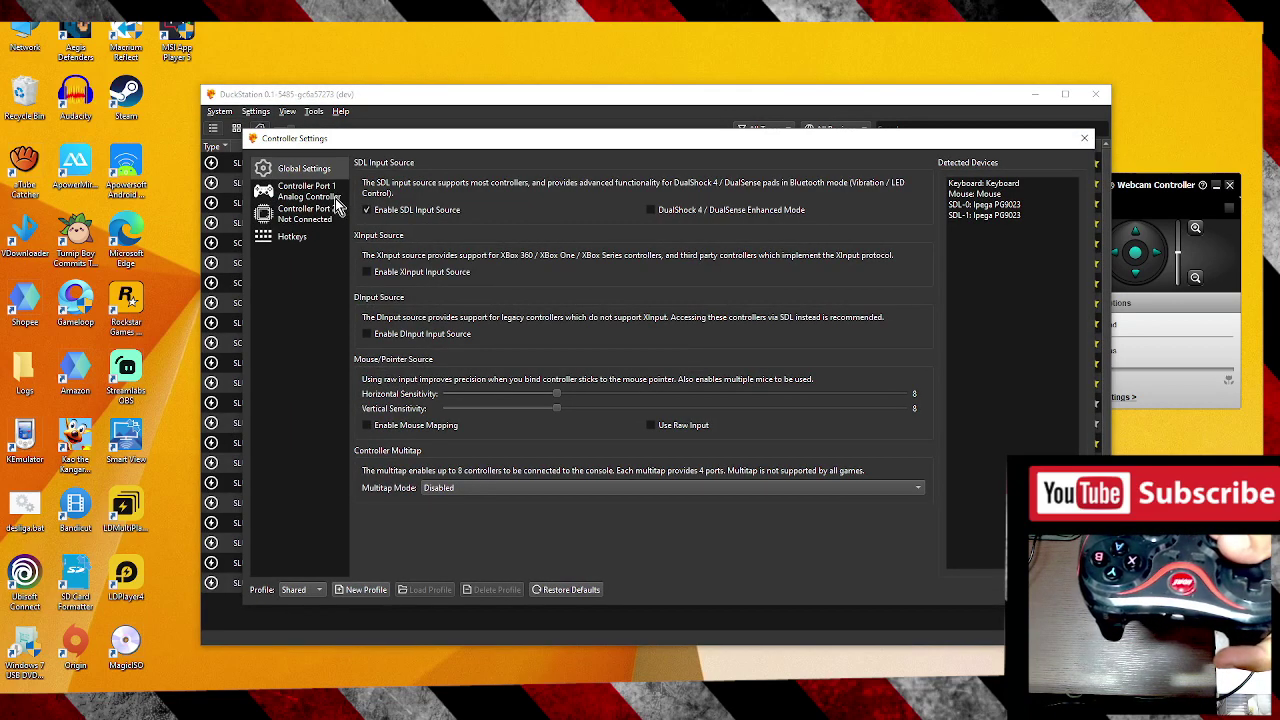
pyautogui.click(307, 192)
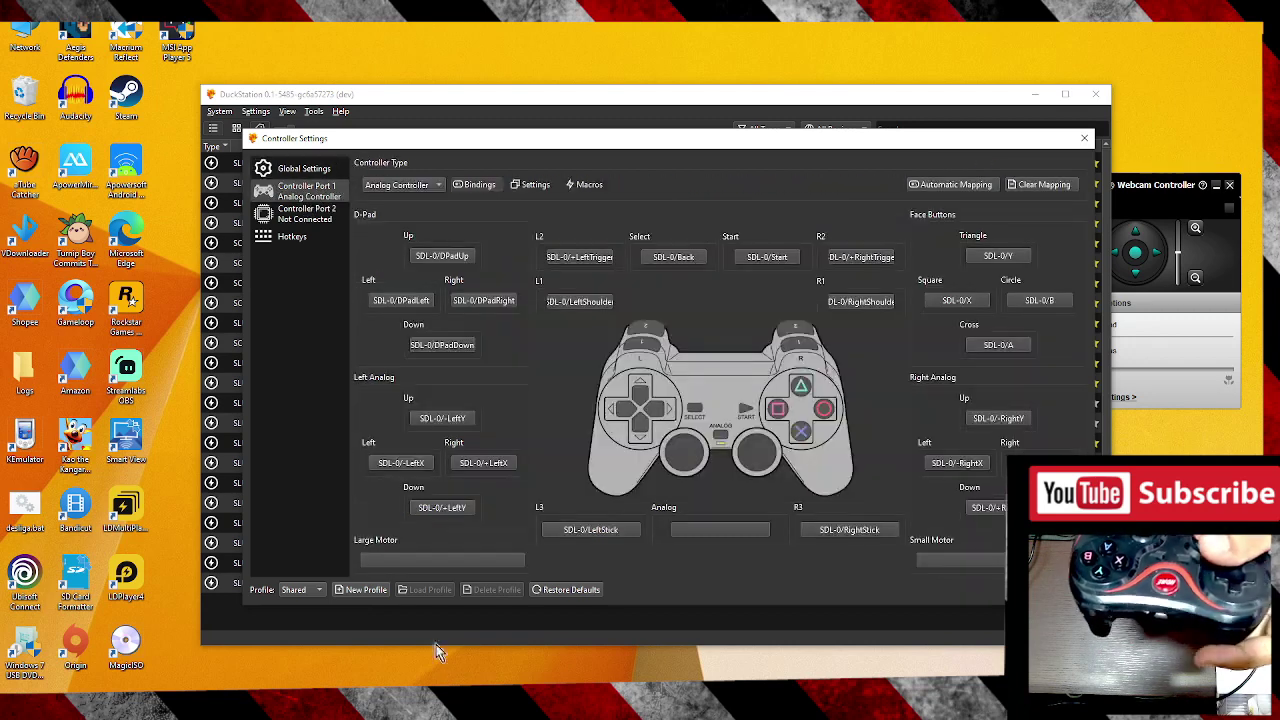
# Step: Create a new input profile named "default profile" without copying the bindings from the current profile
pyautogui.click(366, 589)
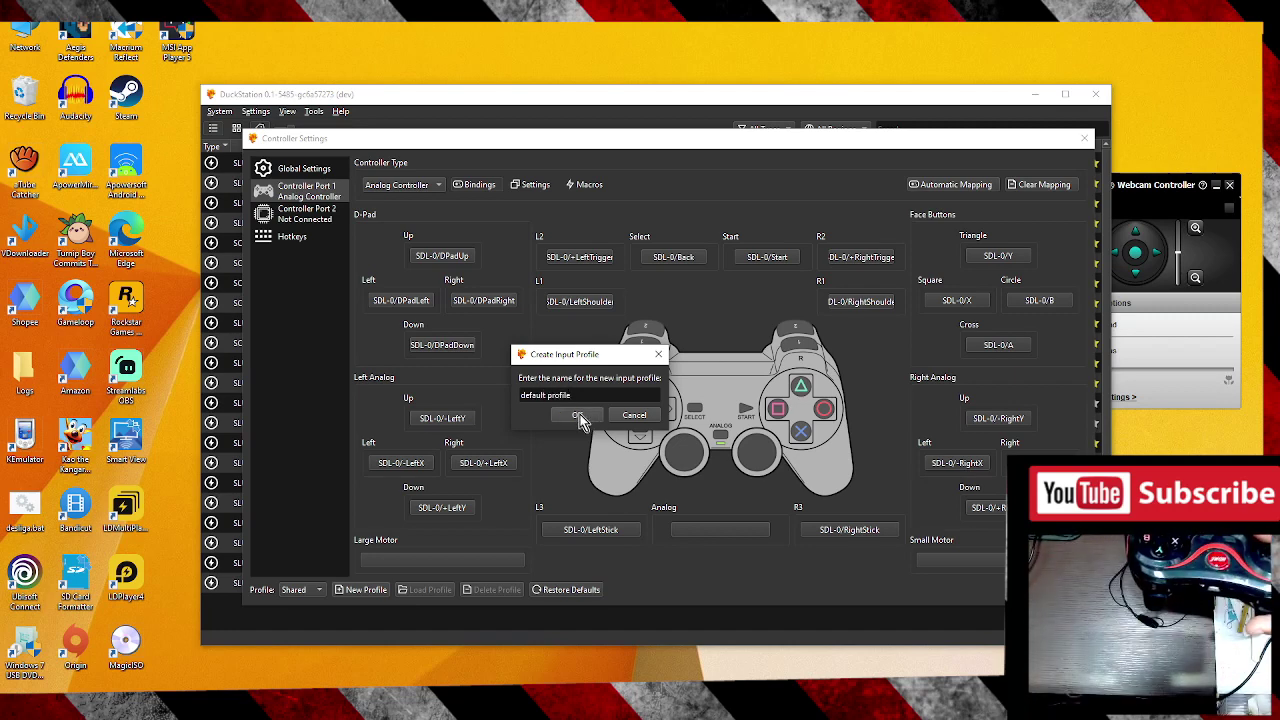
pyautogui.click(580, 415)
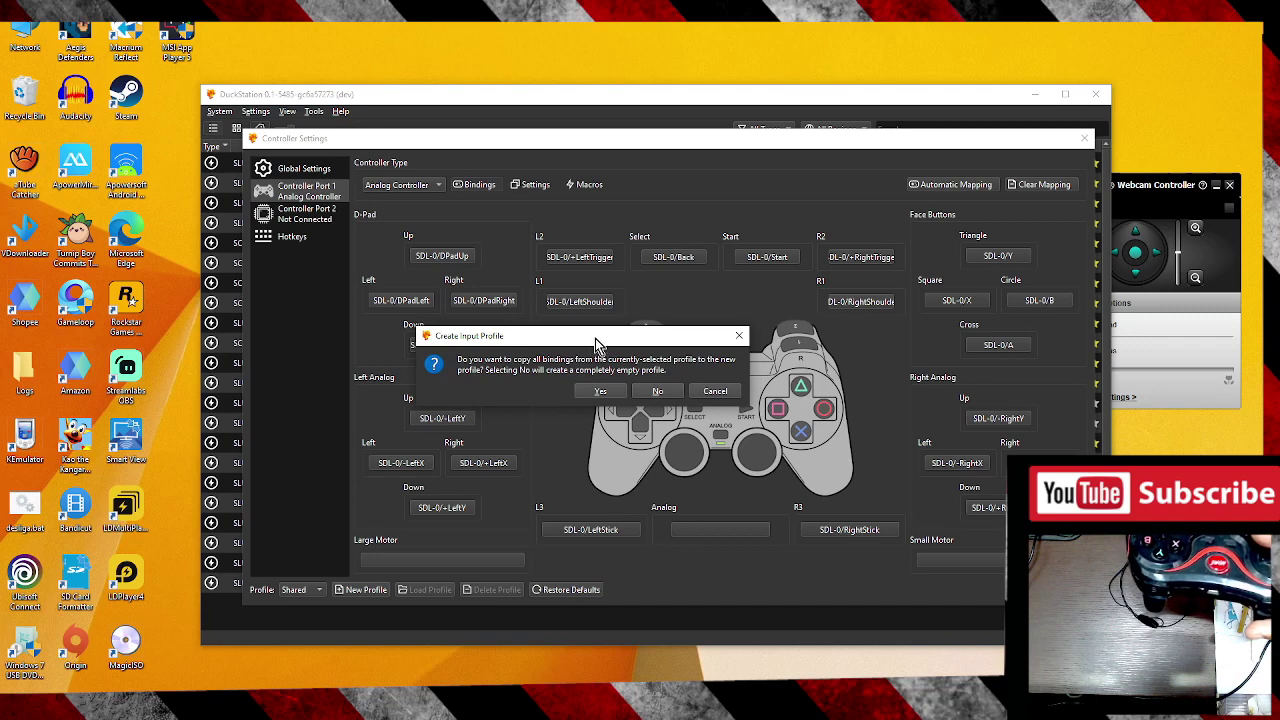
pyautogui.moveTo(592, 337); pyautogui.dragTo(608, 297)
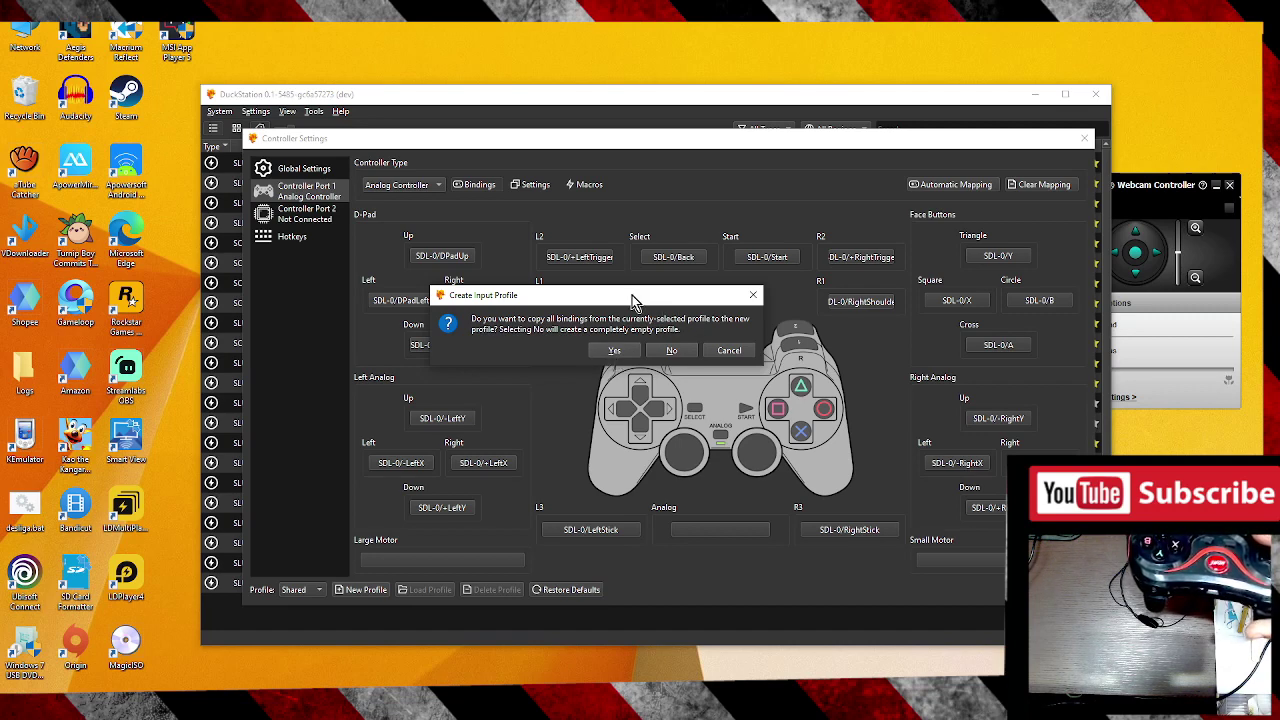
pyautogui.click(673, 351)
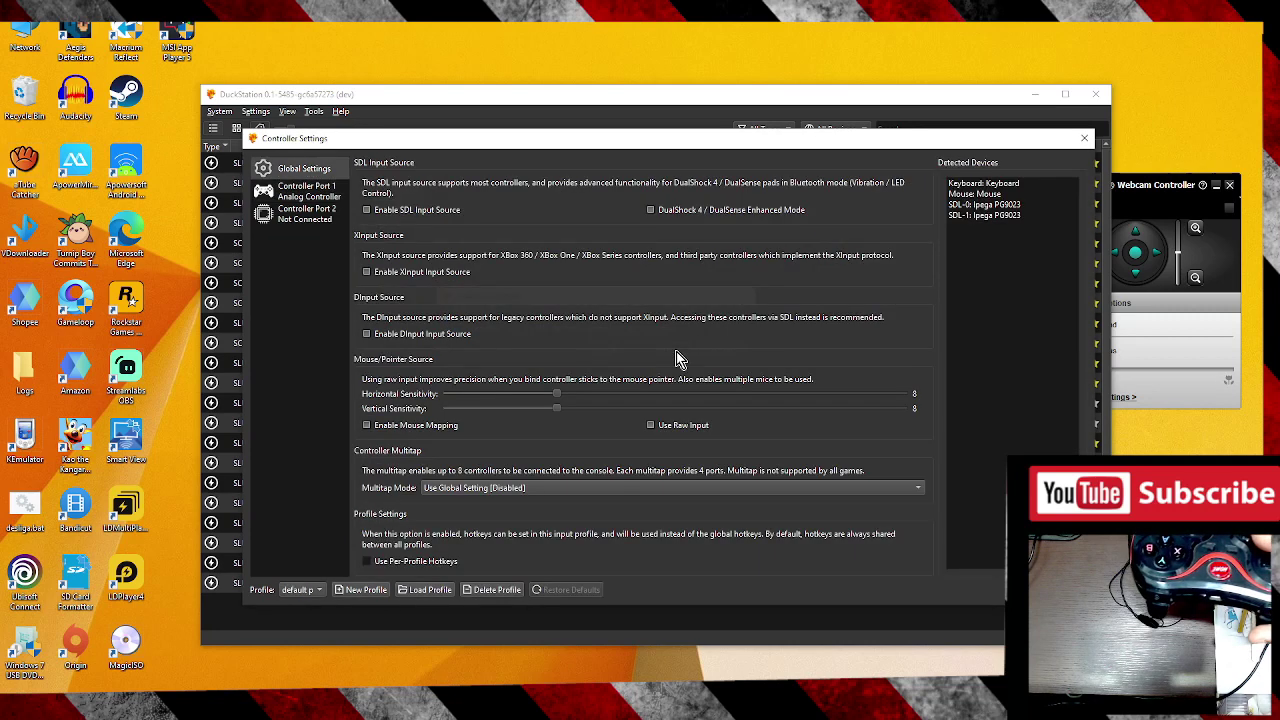
# Step: Set the controller type of Controller Port 1 to Analog Controller in the new profile
pyautogui.click(303, 198)
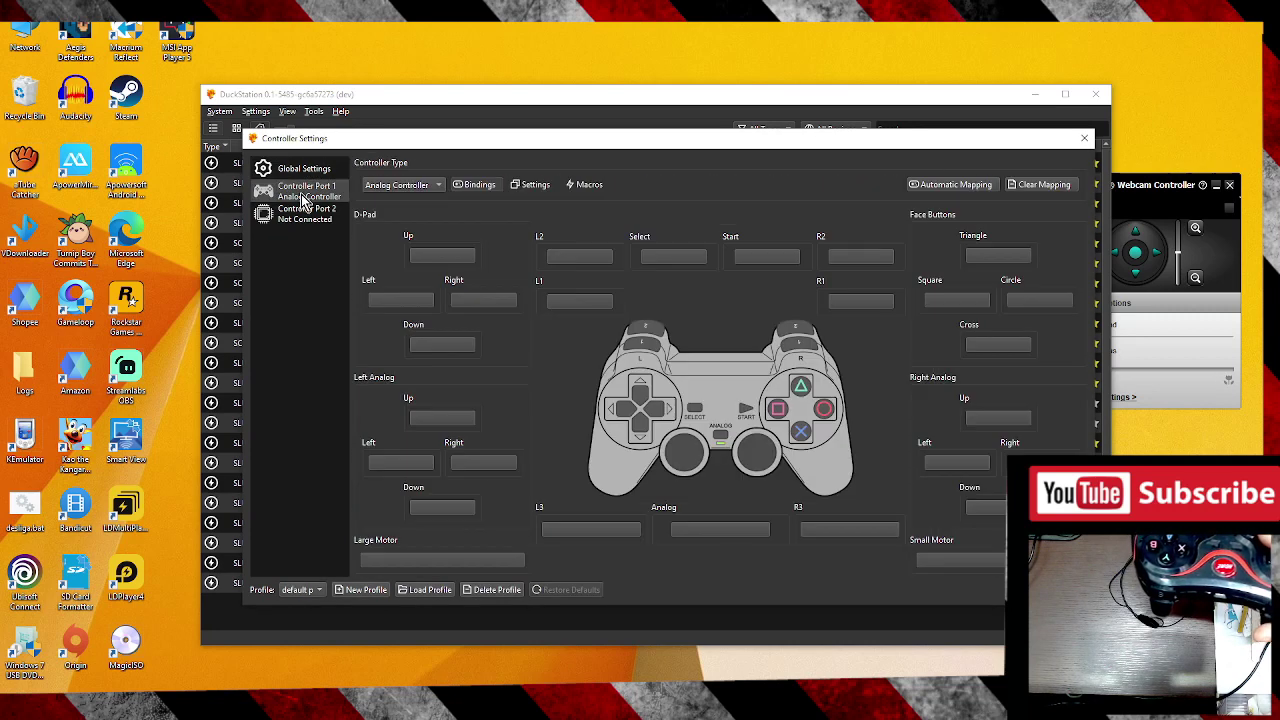
pyautogui.click(432, 188)
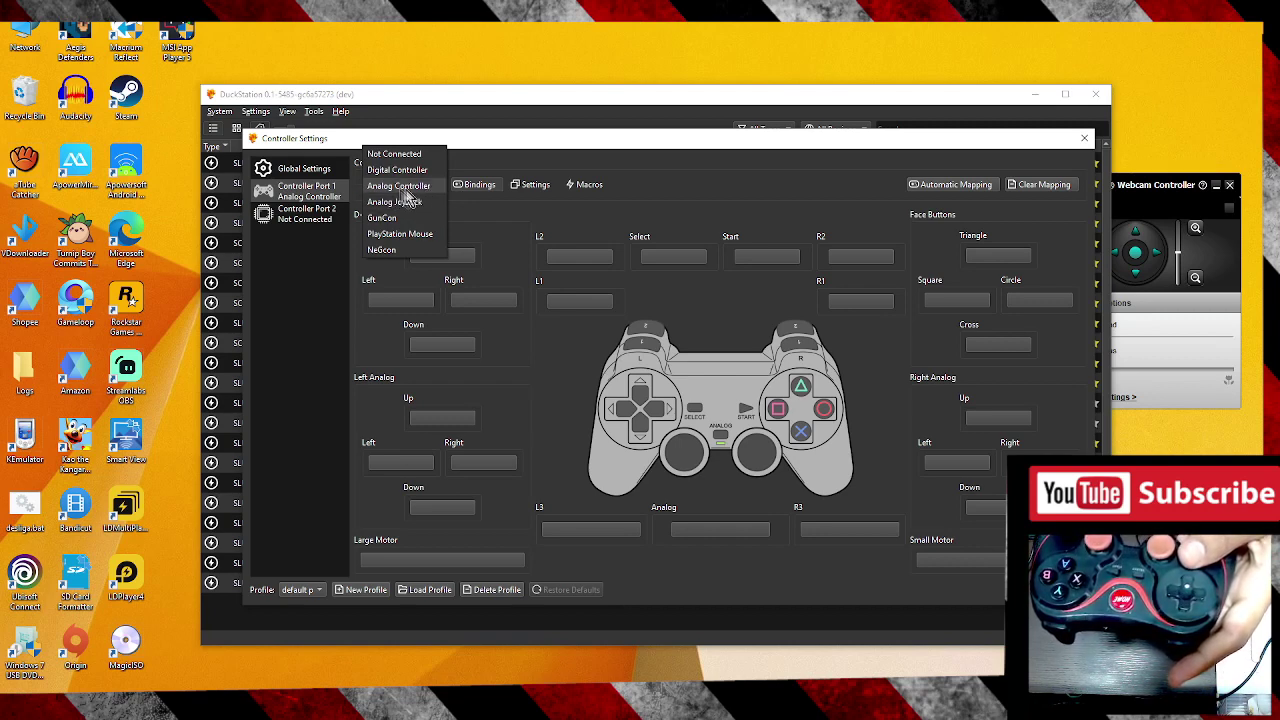
pyautogui.click(410, 187)
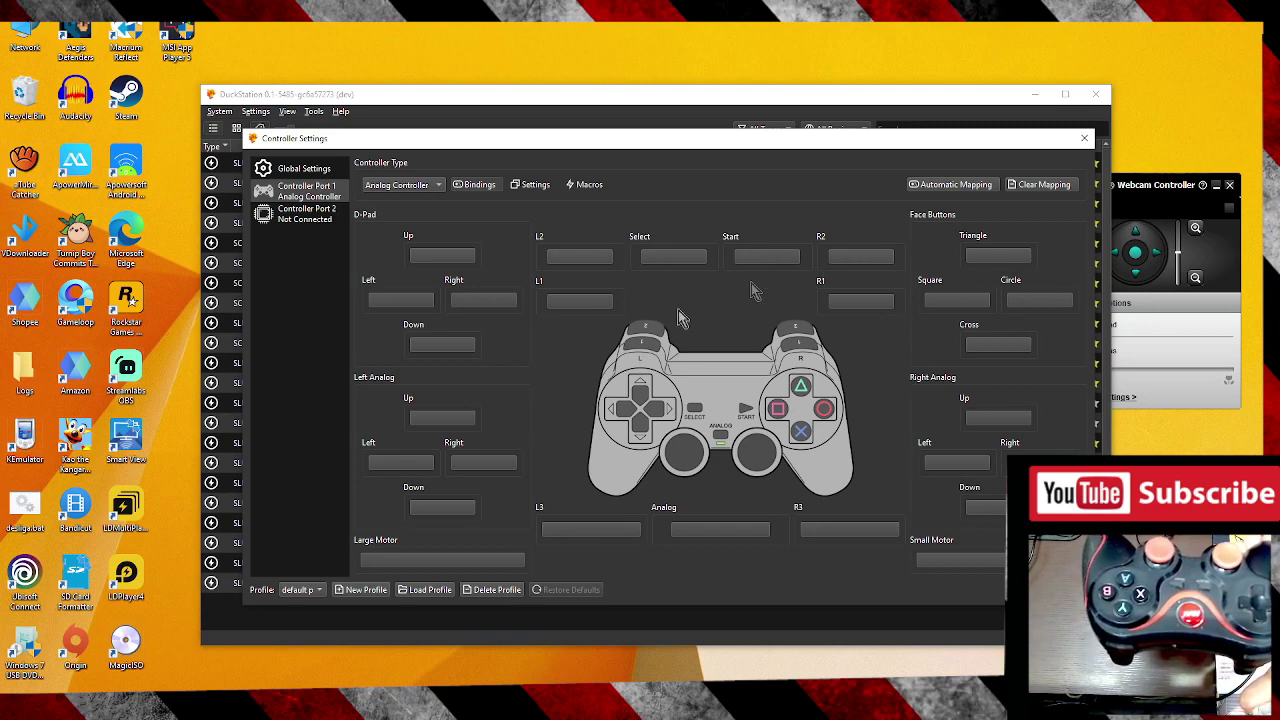
# Step: Bind D-Pad Up, Left, Right and Down to the gamepad's matching directional buttons
pyautogui.click(442, 256)
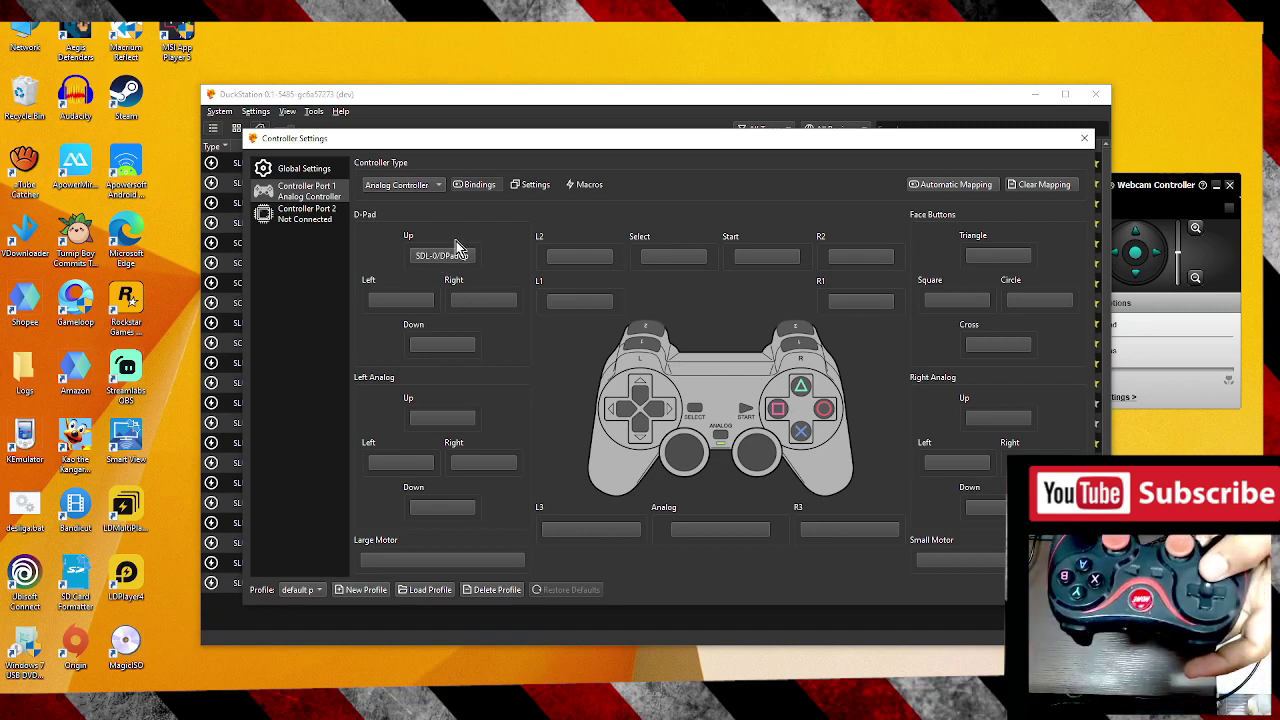
pyautogui.click(414, 300)
pyautogui.click(481, 302)
pyautogui.click(442, 345)
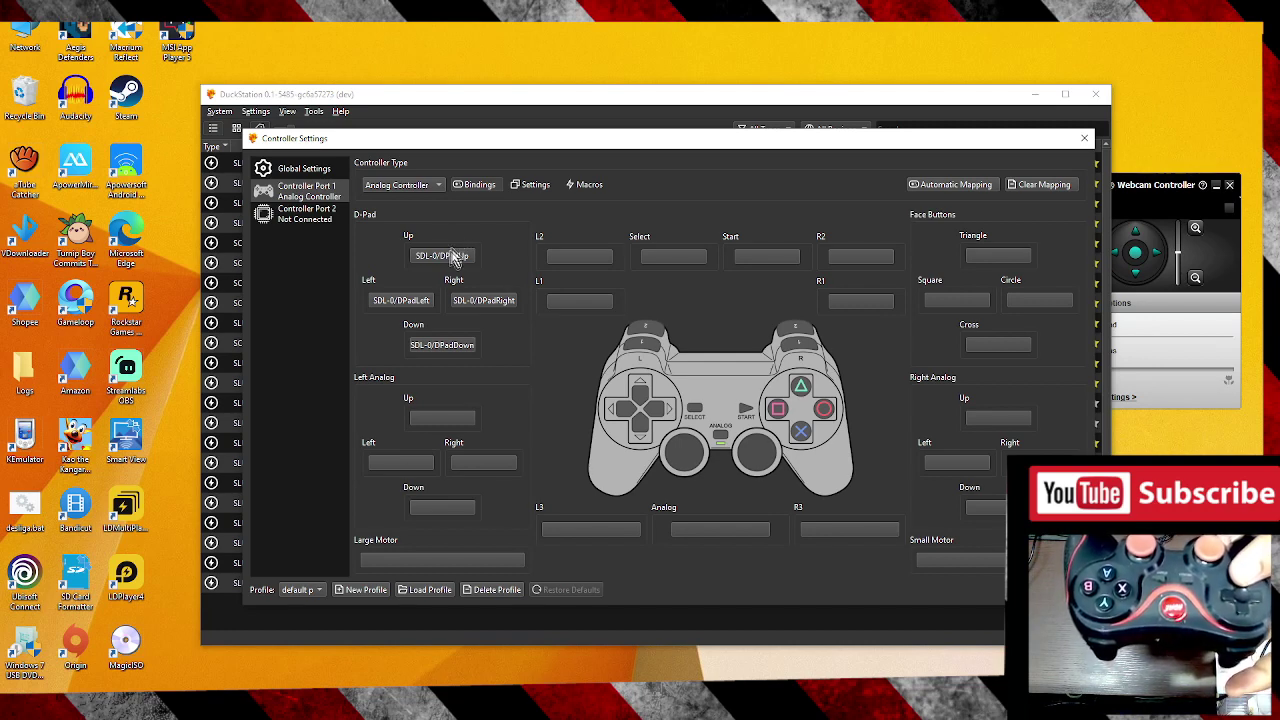
# Step: Clear the Up, Right, Down and Left bindings of the D-Pad
pyautogui.rightClick(439, 256)
pyautogui.rightClick(488, 302)
pyautogui.rightClick(462, 350)
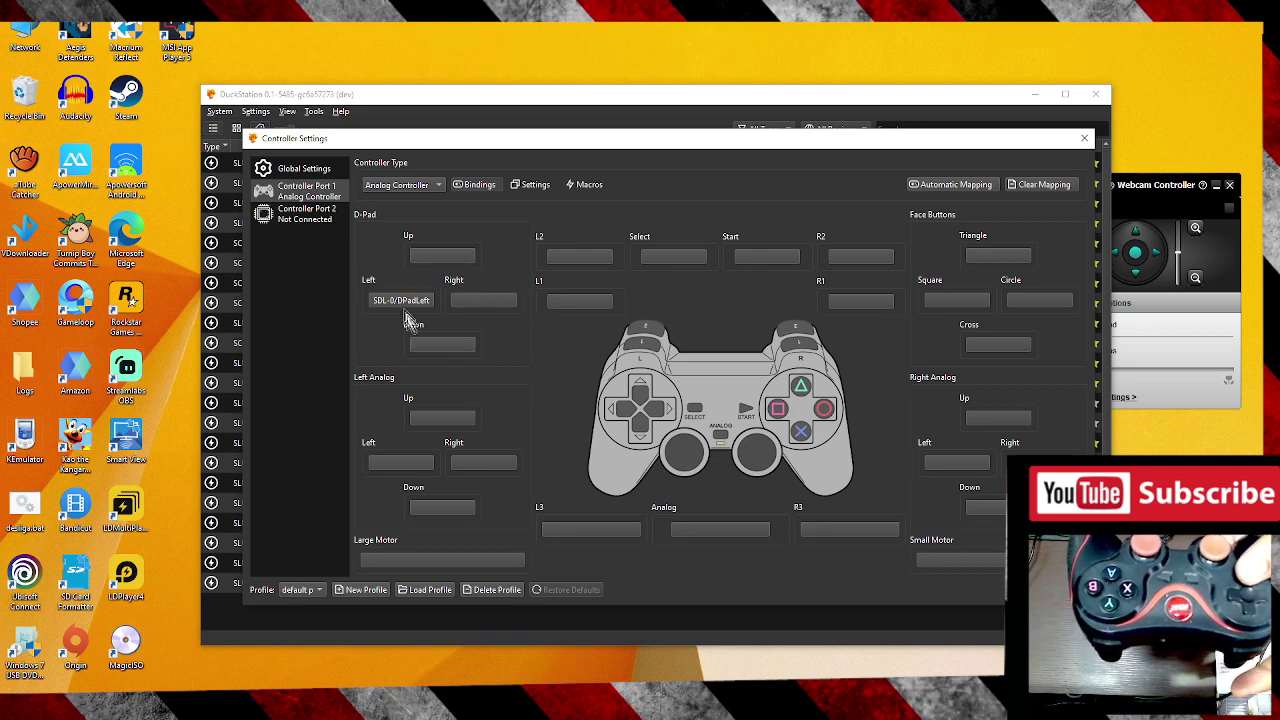
pyautogui.rightClick(396, 301)
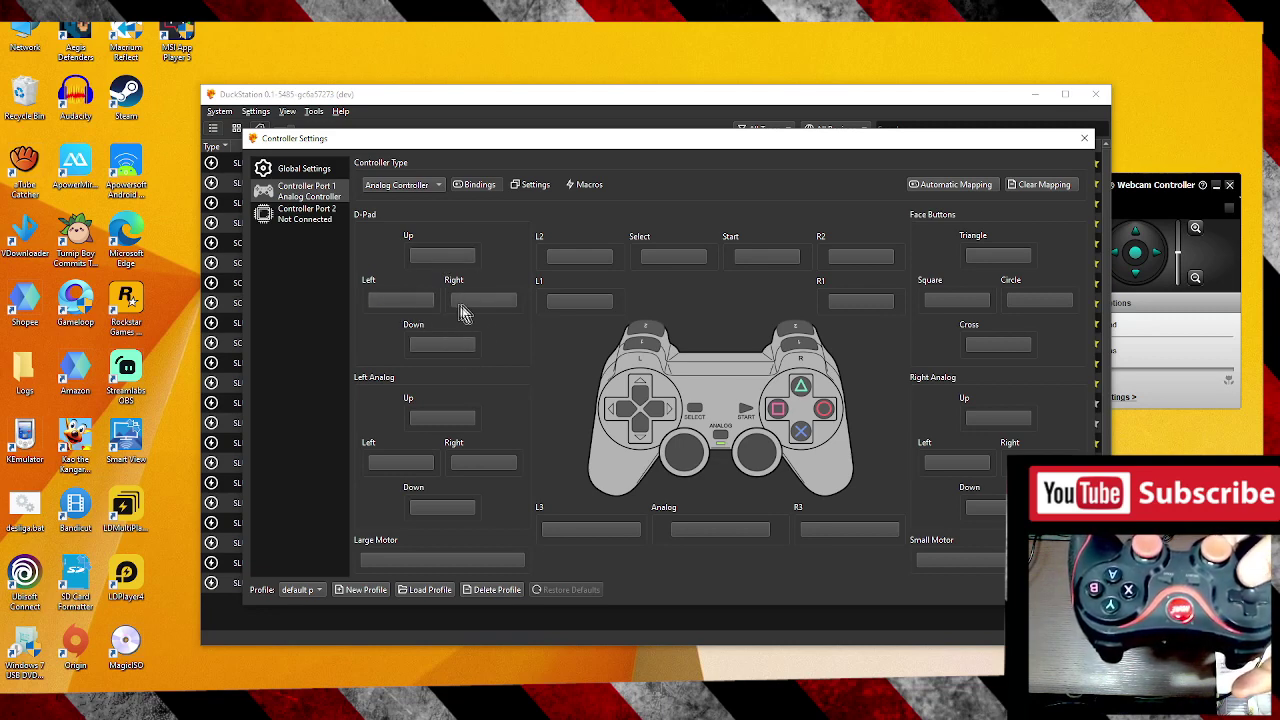
# Step: Rebind the D-Pad directions to SDL-0/DPadUp, SDL-0/DPadLeft, SDL-0/DPadRight and SDL-0/DPadDown
pyautogui.click(444, 257)
pyautogui.click(406, 303)
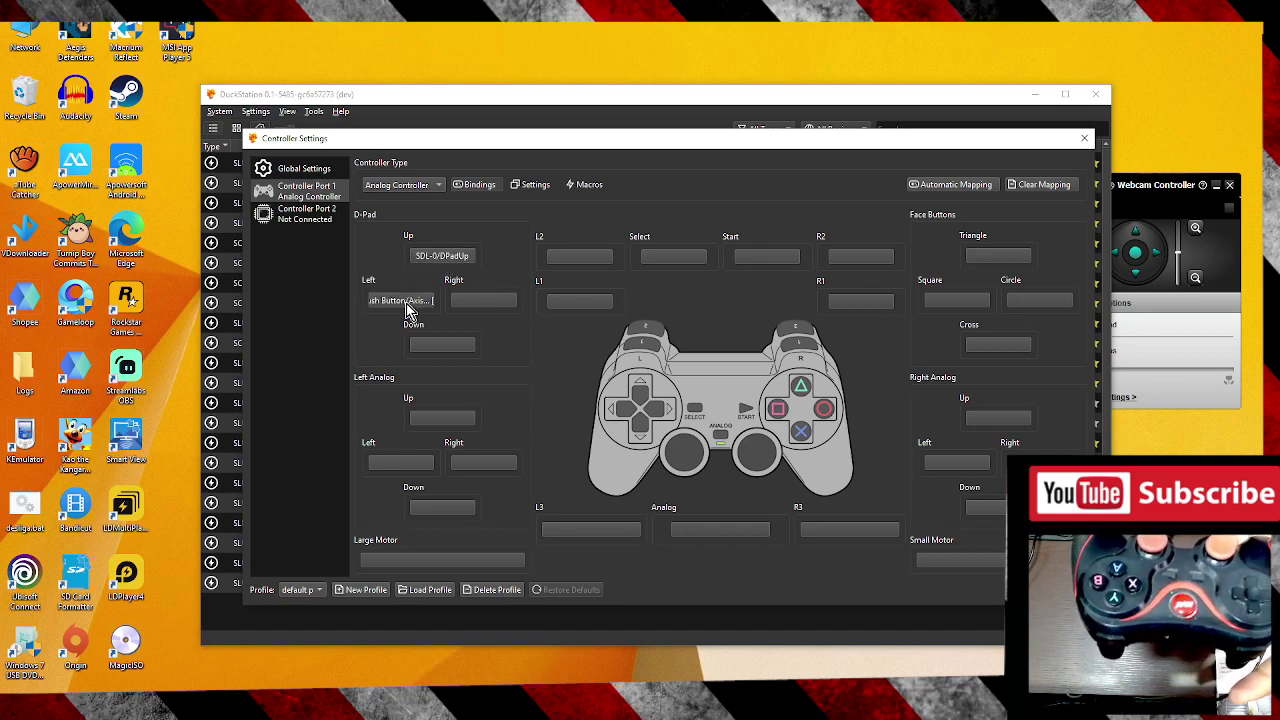
pyautogui.click(483, 302)
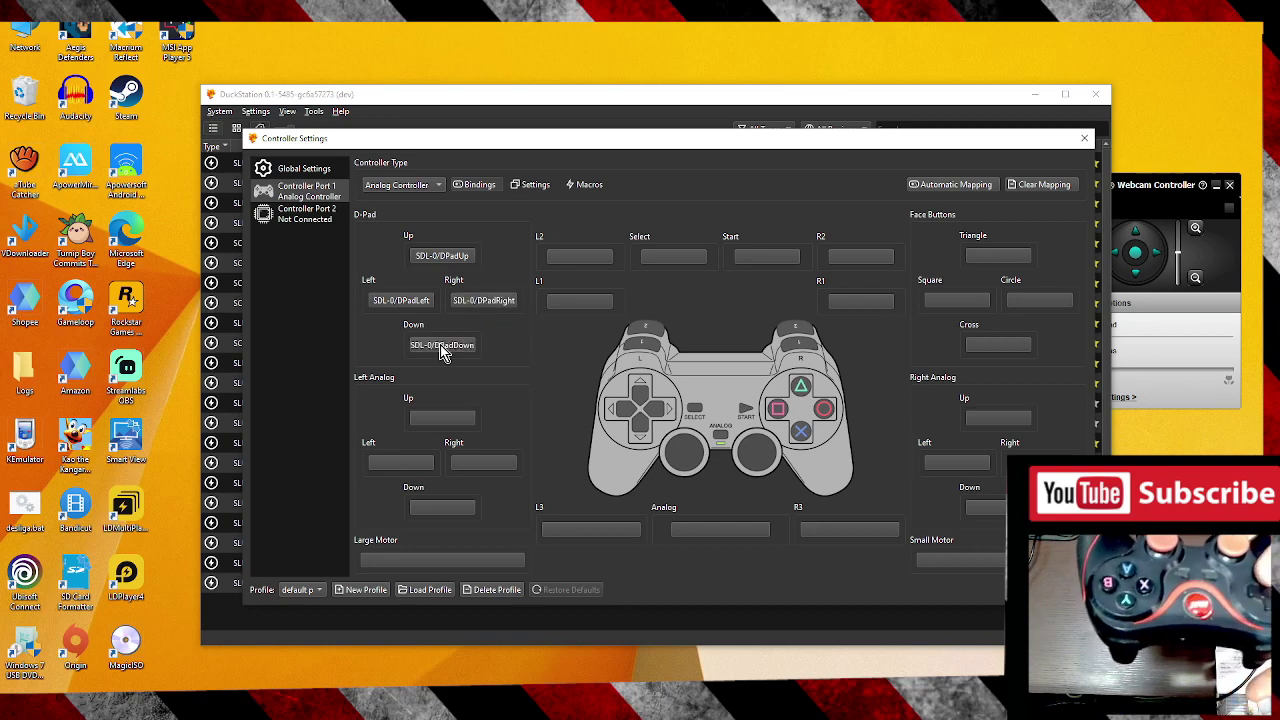
# Step: Bind Left Analog Up, Left, Right and Down to SDL-0/-LeftY, SDL-0/-LeftX, SDL-0/+LeftX and SDL-0/+LeftY
pyautogui.click(442, 418)
pyautogui.click(405, 463)
pyautogui.click(486, 462)
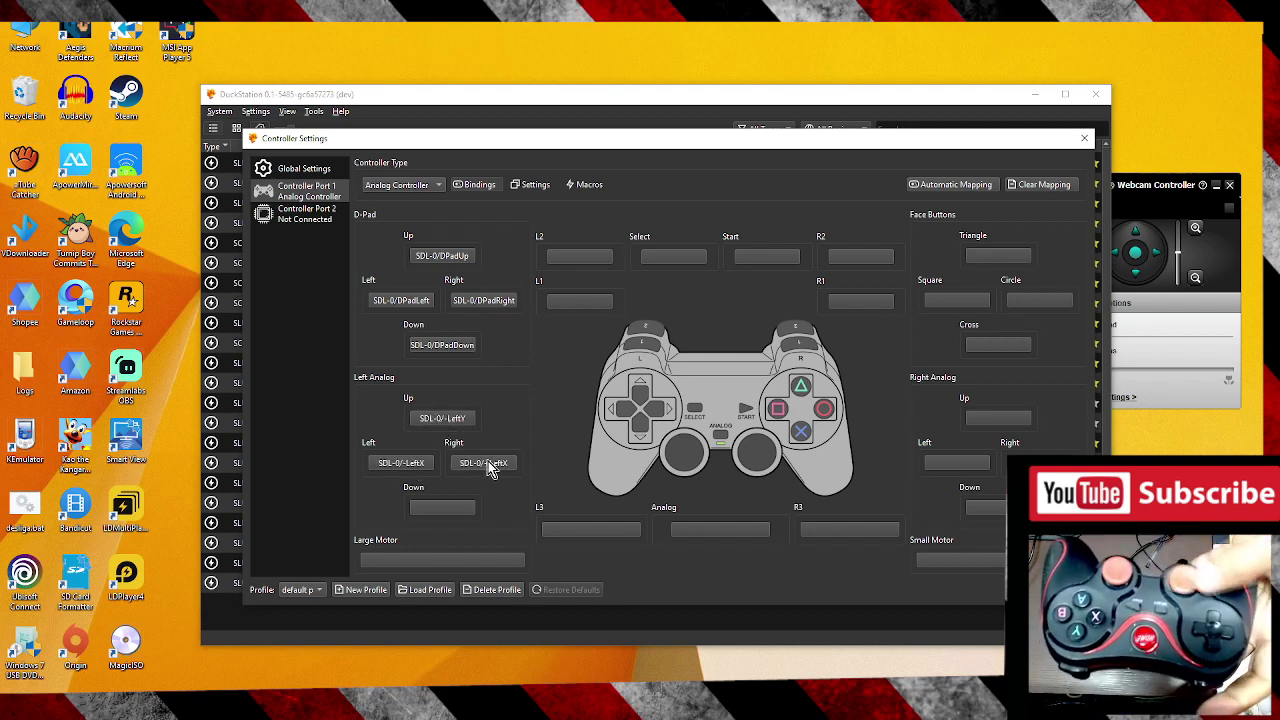
pyautogui.click(445, 508)
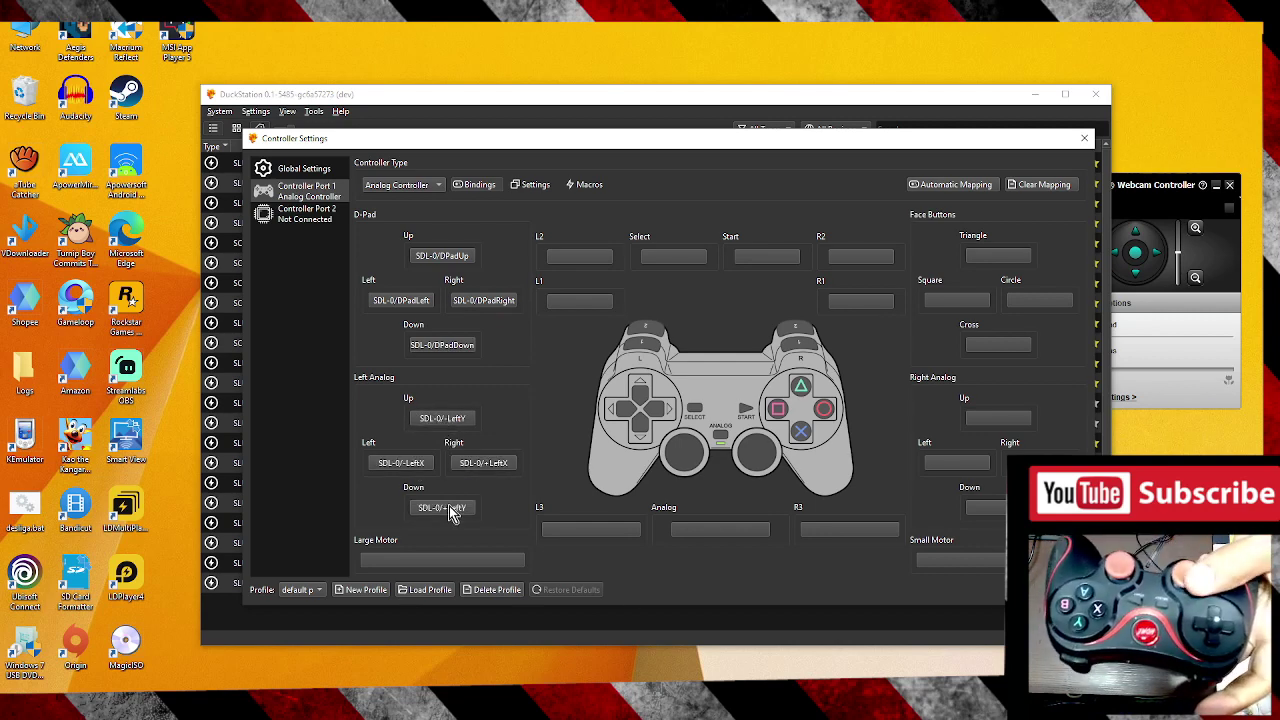
# Step: Bind L2, L1, R2 and R1 to the gamepad's triggers and shoulder buttons, and Start and Select to SDL-0/Start and SDL-0/Back
pyautogui.click(578, 259)
pyautogui.click(569, 302)
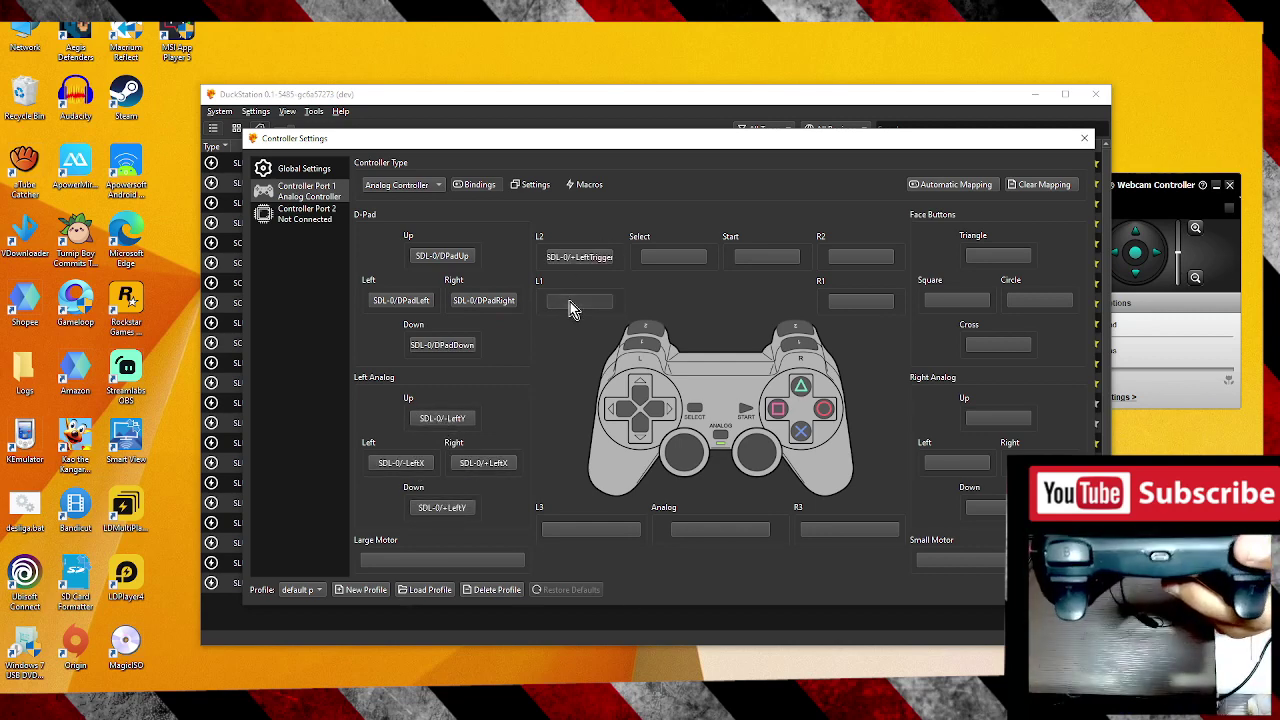
pyautogui.click(857, 259)
pyautogui.click(852, 302)
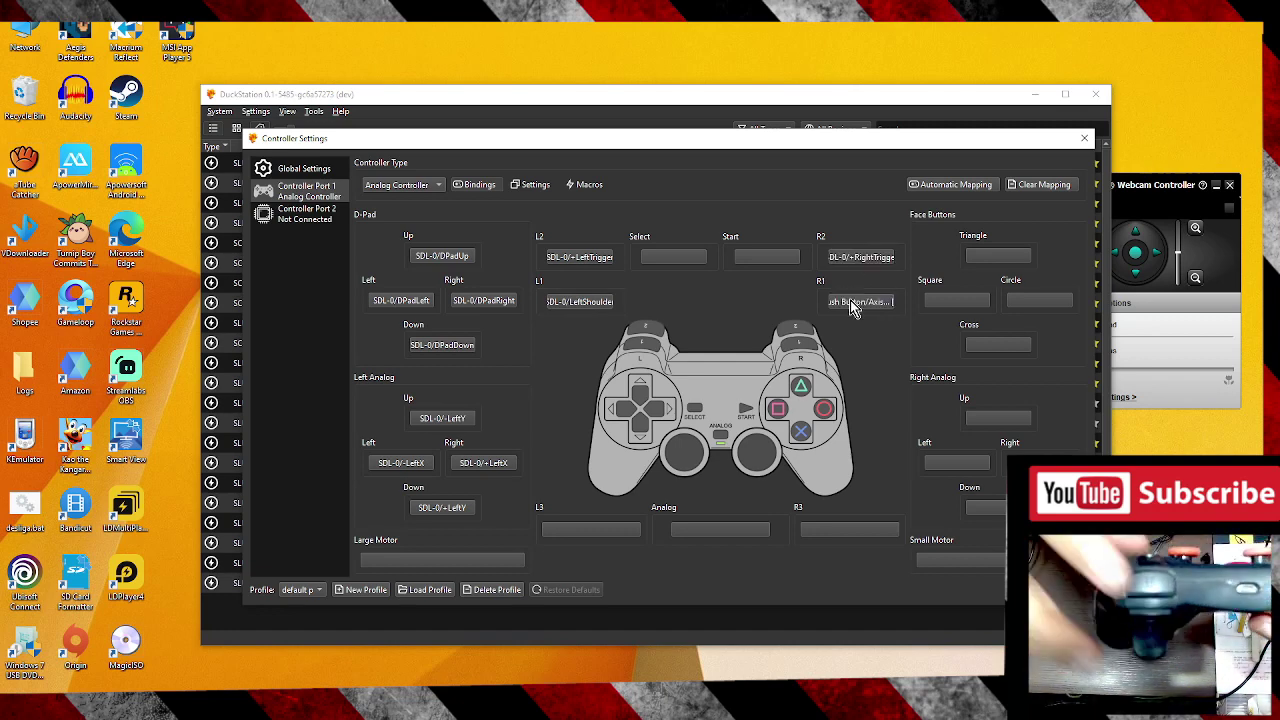
pyautogui.click(758, 257)
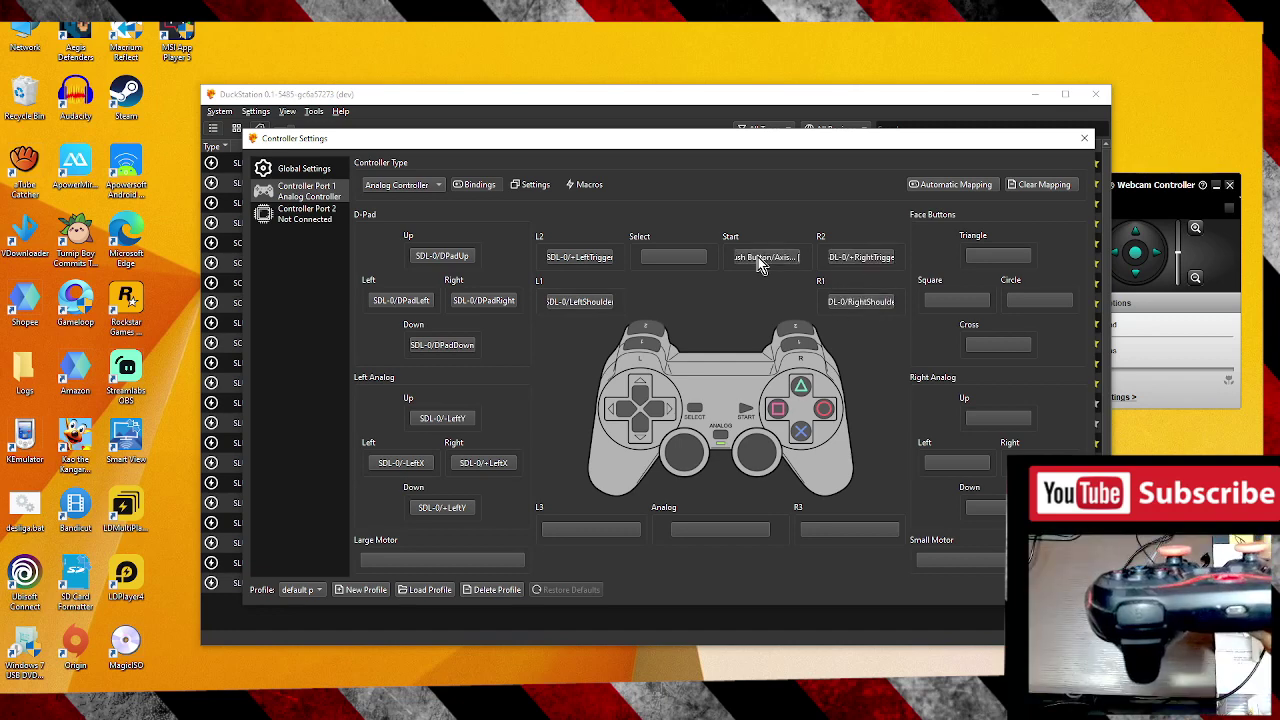
pyautogui.click(656, 259)
# Step: Bind the face buttons Triangle to SDL-0/Y, Square to SDL-0/X, Circle to SDL-0/B and Cross to SDL-0/A
pyautogui.click(986, 258)
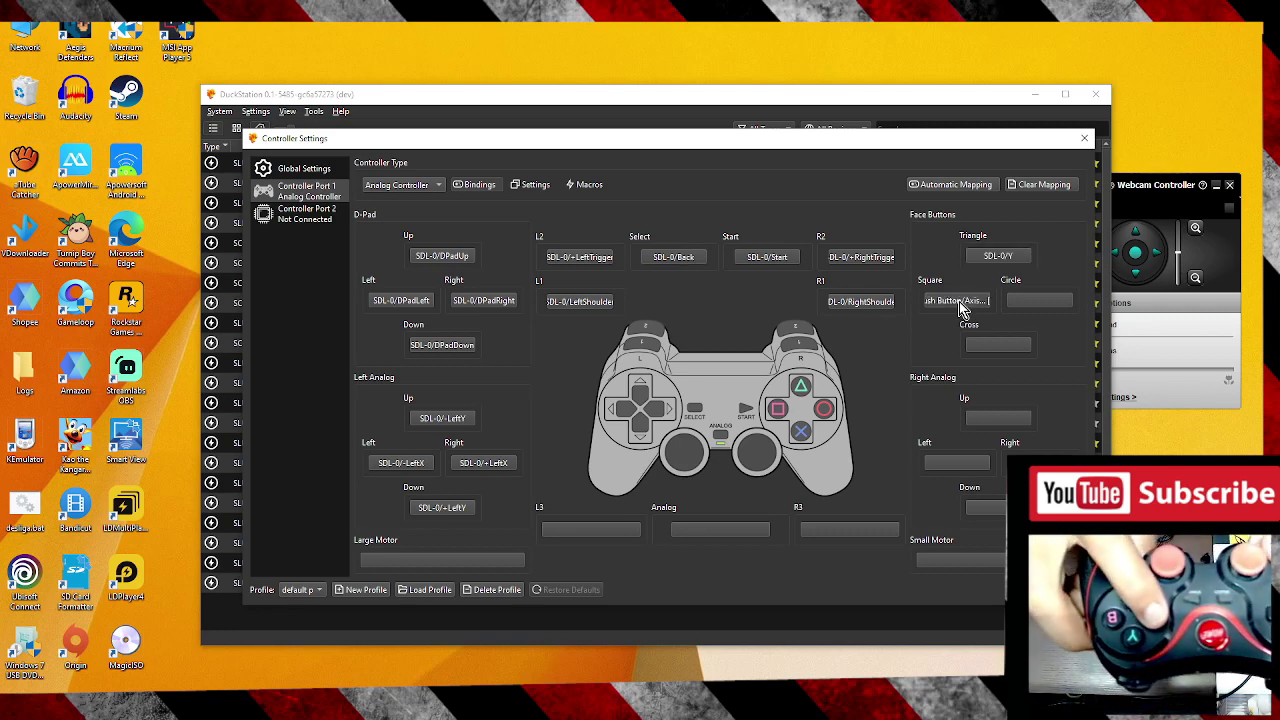
pyautogui.click(1030, 301)
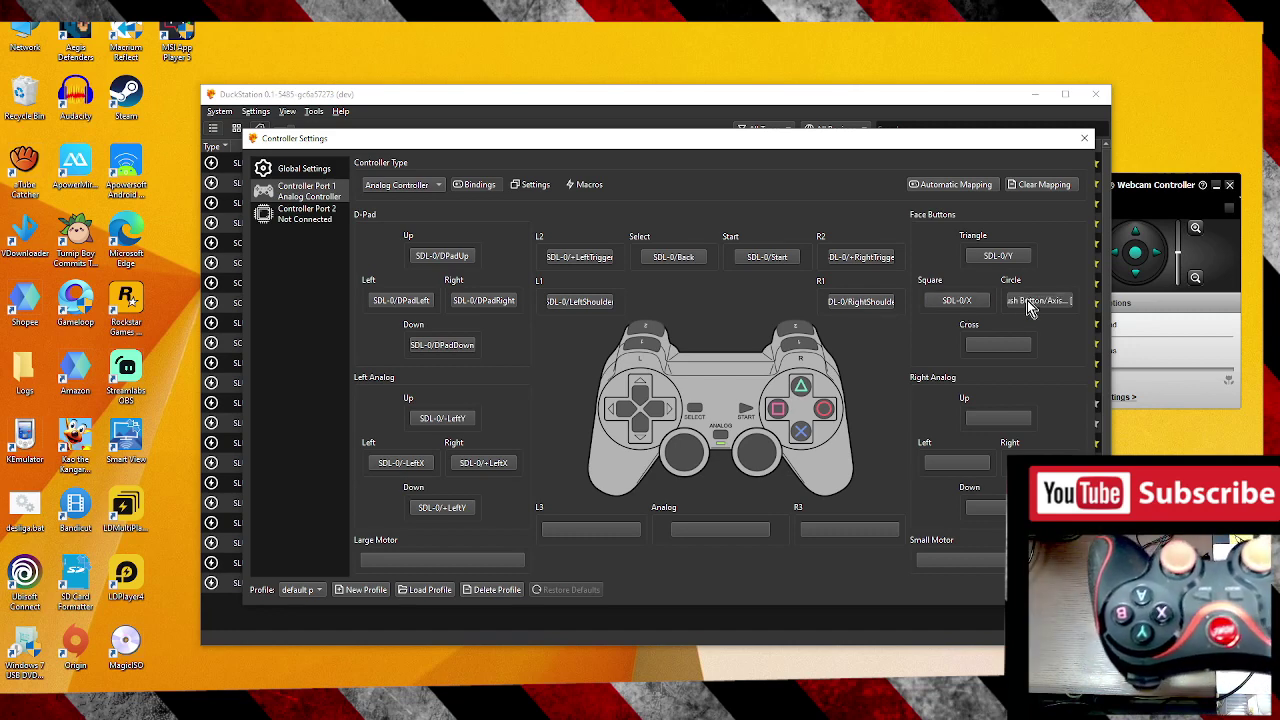
pyautogui.click(997, 348)
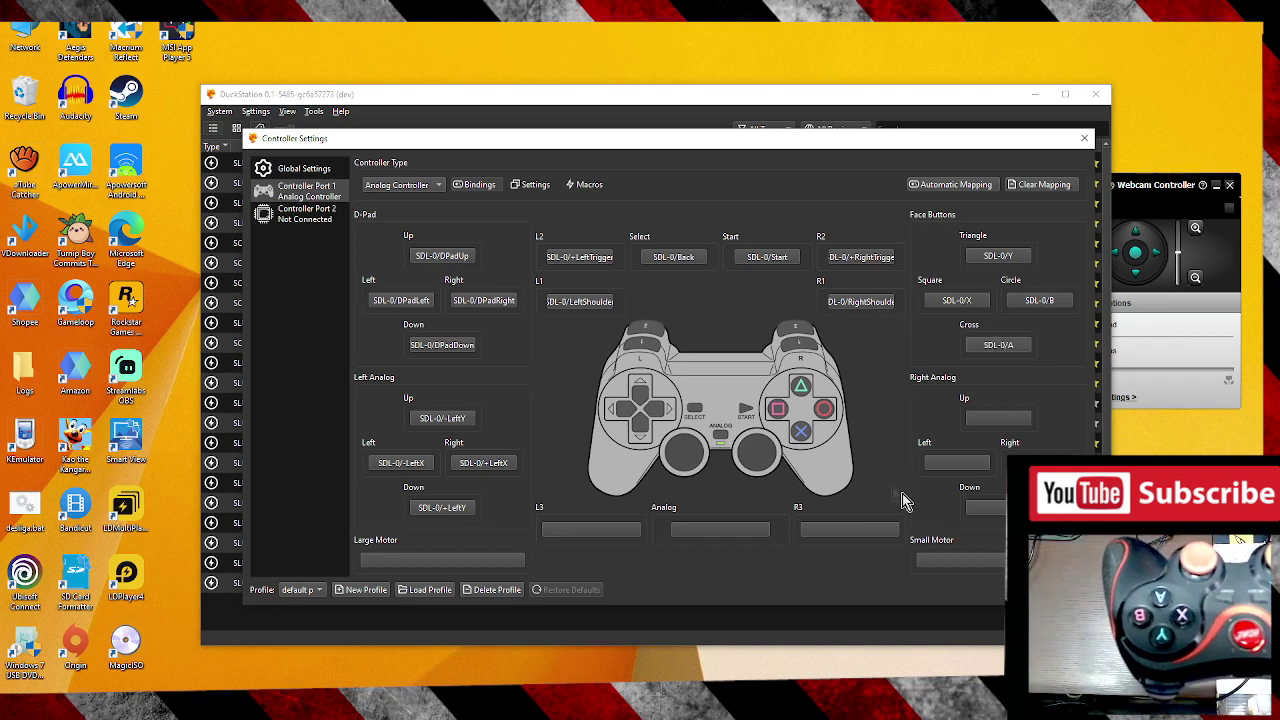
# Step: Bind the Right Analog directions to the right stick, L3 to SDL-0/LeftStick and R3 to SDL-0/RightStick, and close the controller settings
pyautogui.click(999, 416)
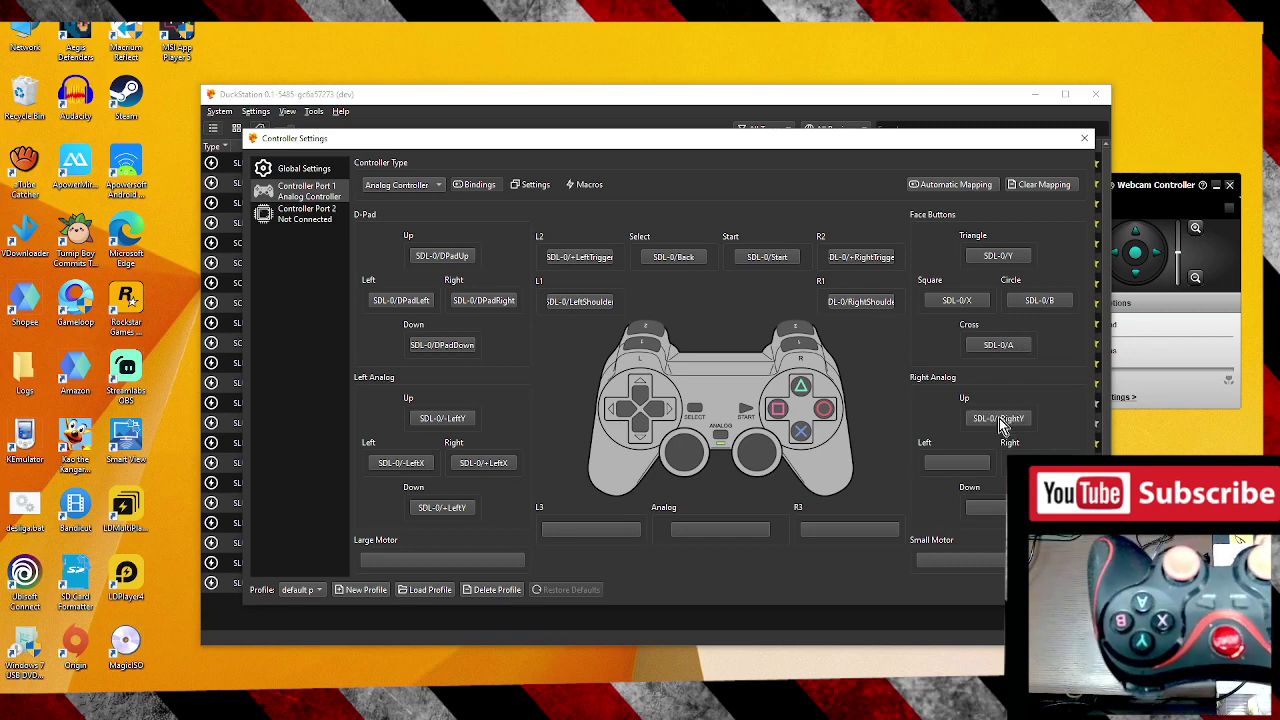
pyautogui.click(988, 507)
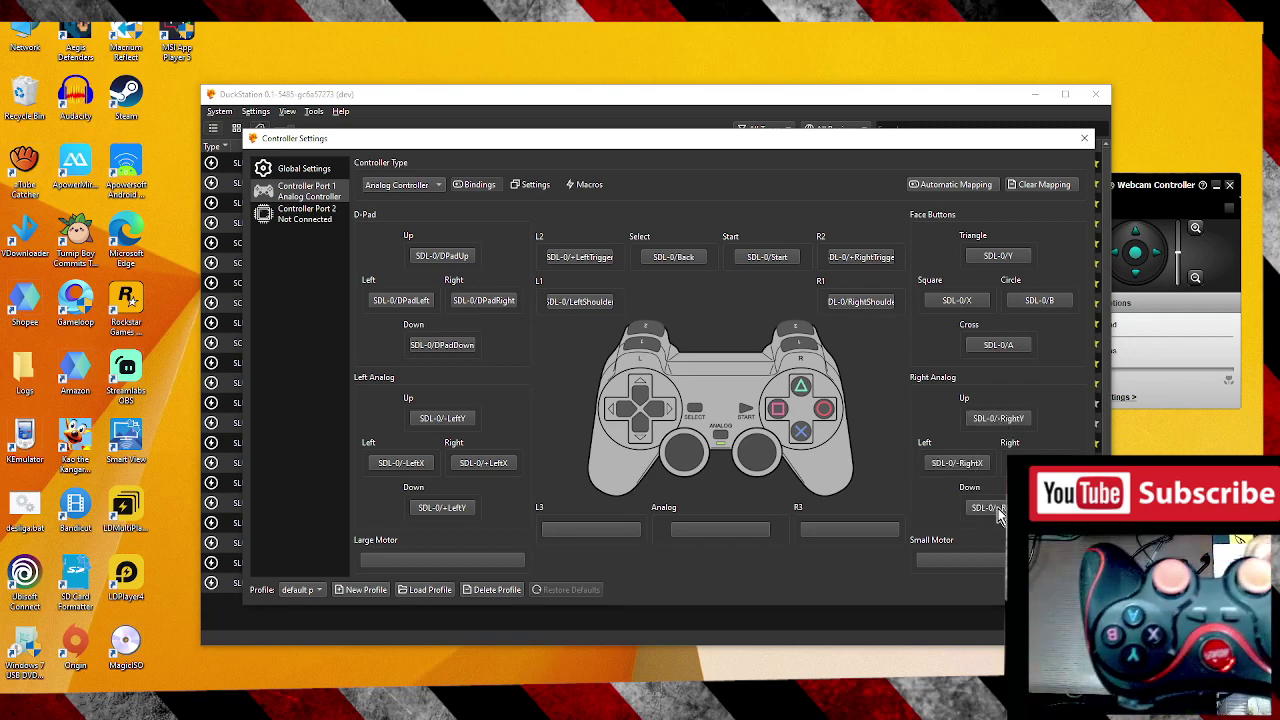
pyautogui.click(588, 532)
pyautogui.click(824, 527)
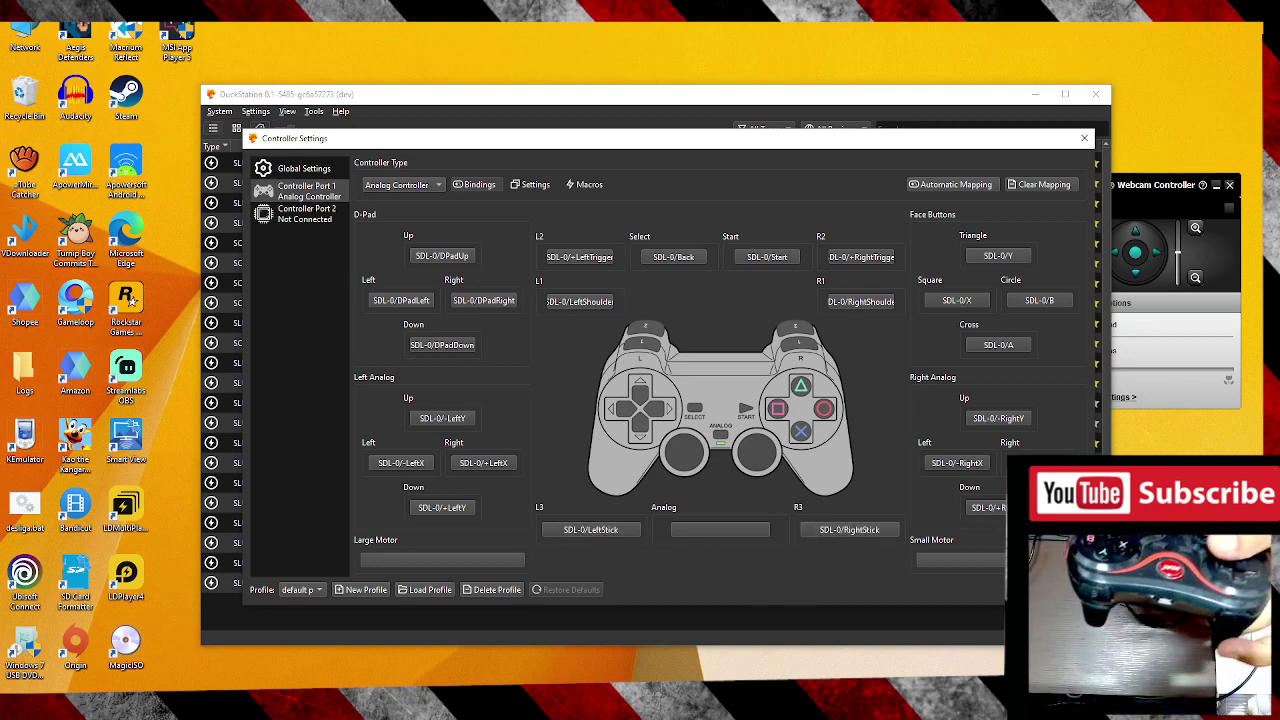
pyautogui.press('Escape')
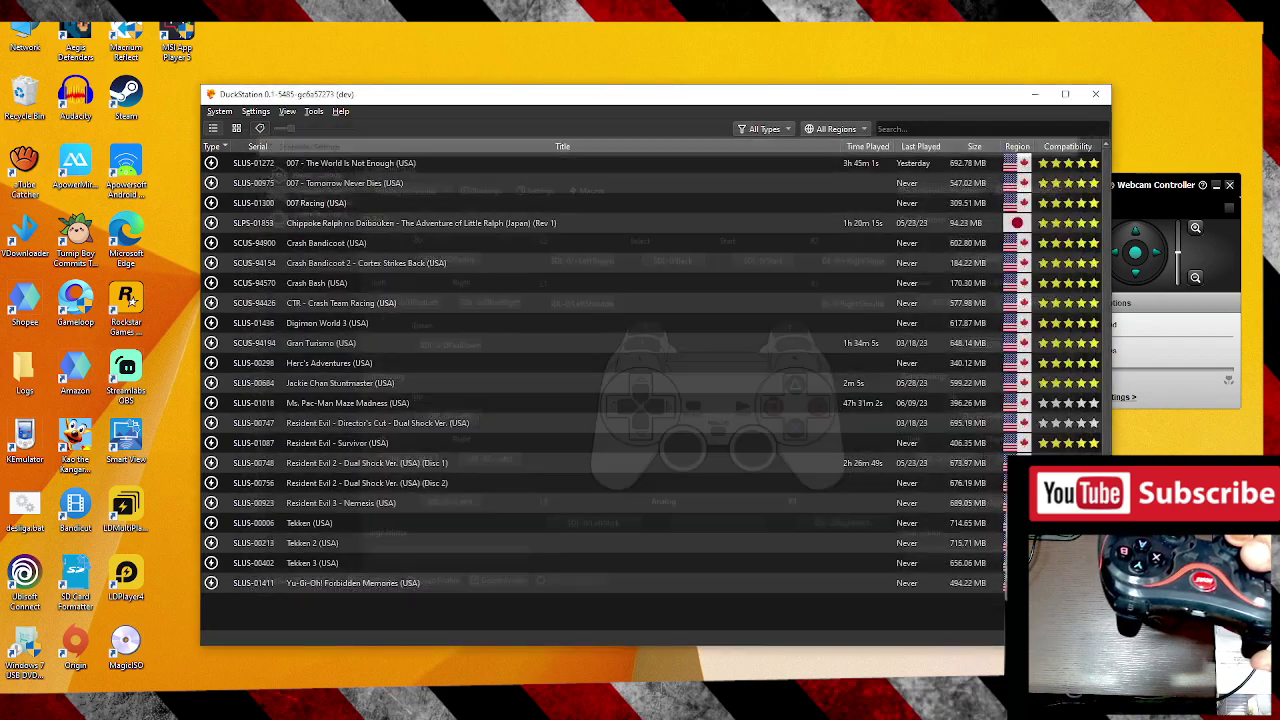
# Step: Load the "default profile" input profile in the controller settings and display the Controller Port 1 bindings
pyautogui.click(221, 112)
pyautogui.moveTo(255, 111)
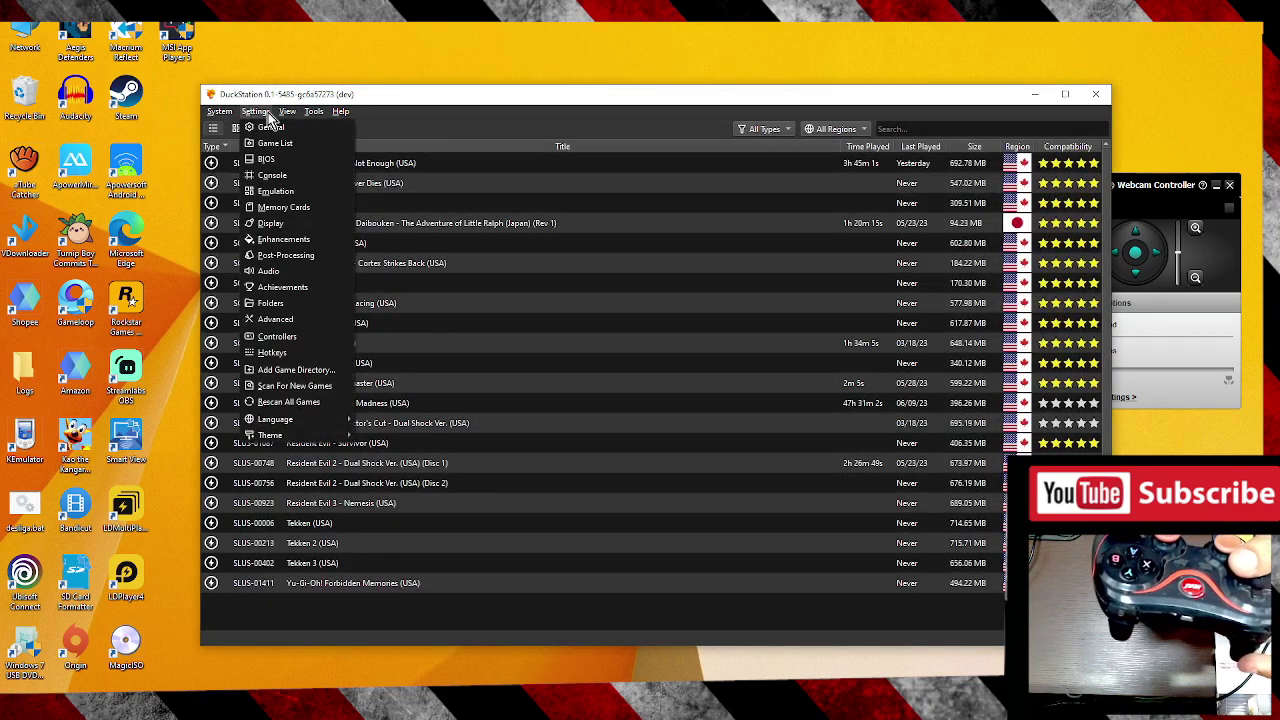
pyautogui.click(297, 338)
pyautogui.click(295, 588)
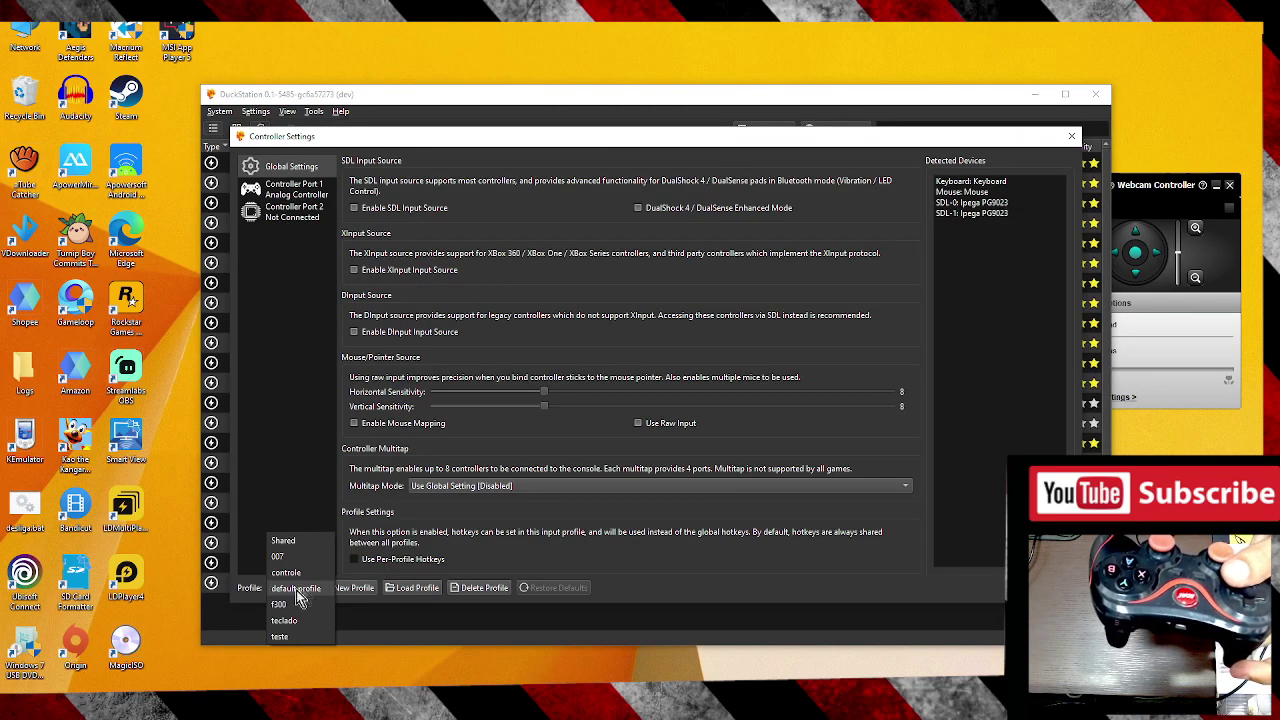
pyautogui.click(307, 588)
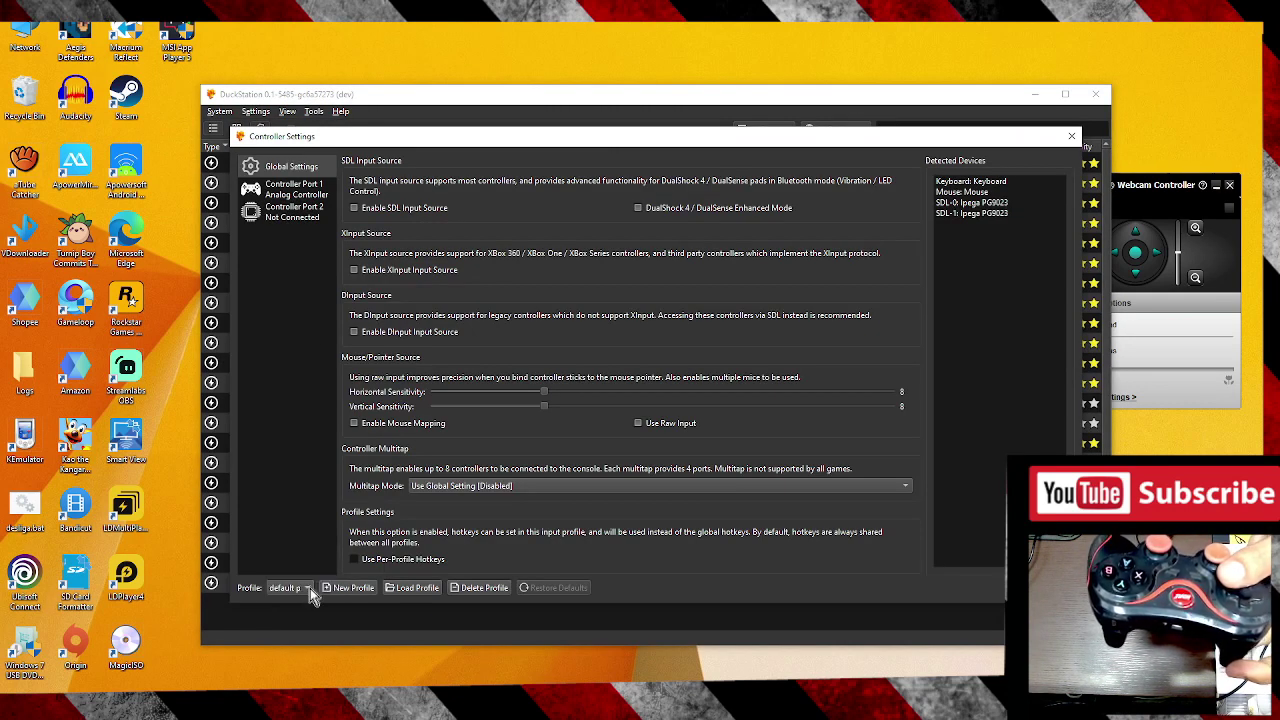
pyautogui.click(419, 589)
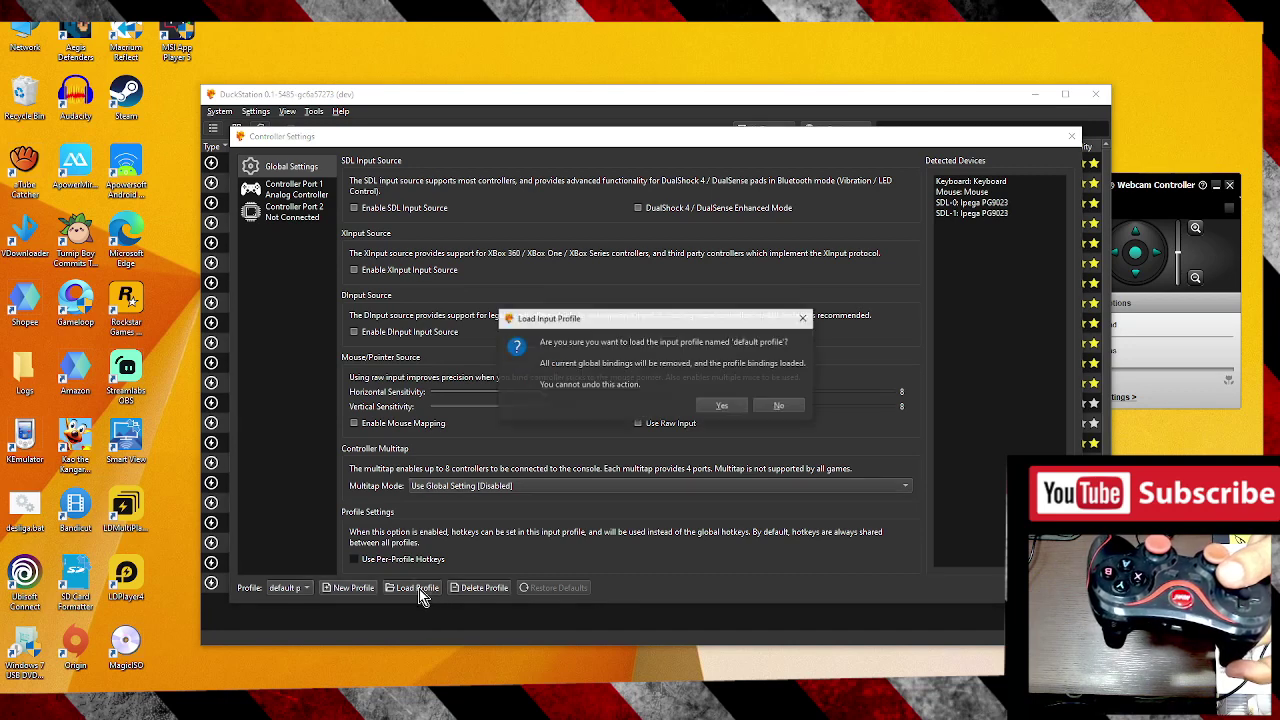
pyautogui.click(724, 406)
pyautogui.click(292, 190)
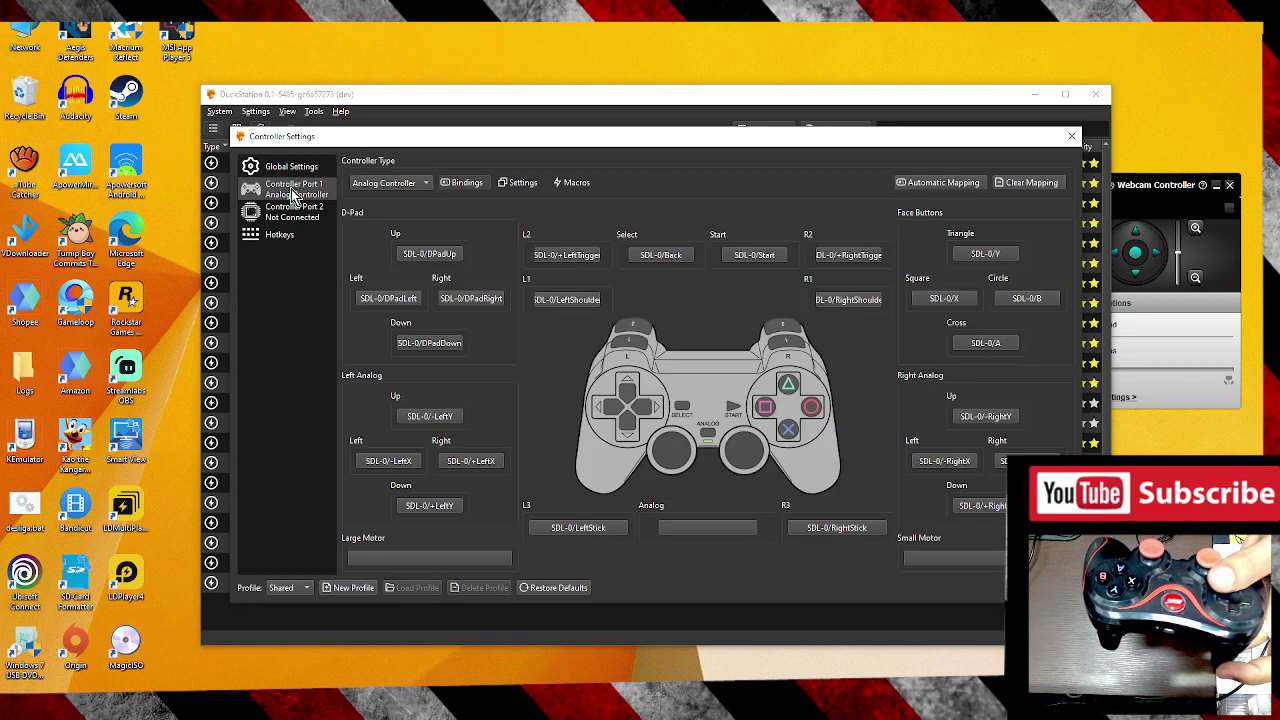